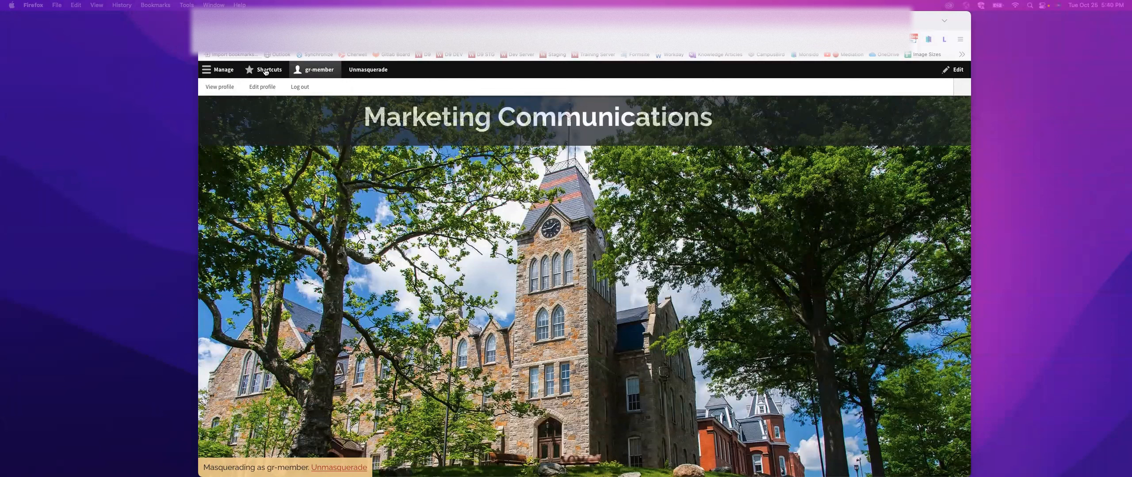
# - Start a new Event in the Marketing Communications group from the list of own content groups
pyautogui.click(265, 72)
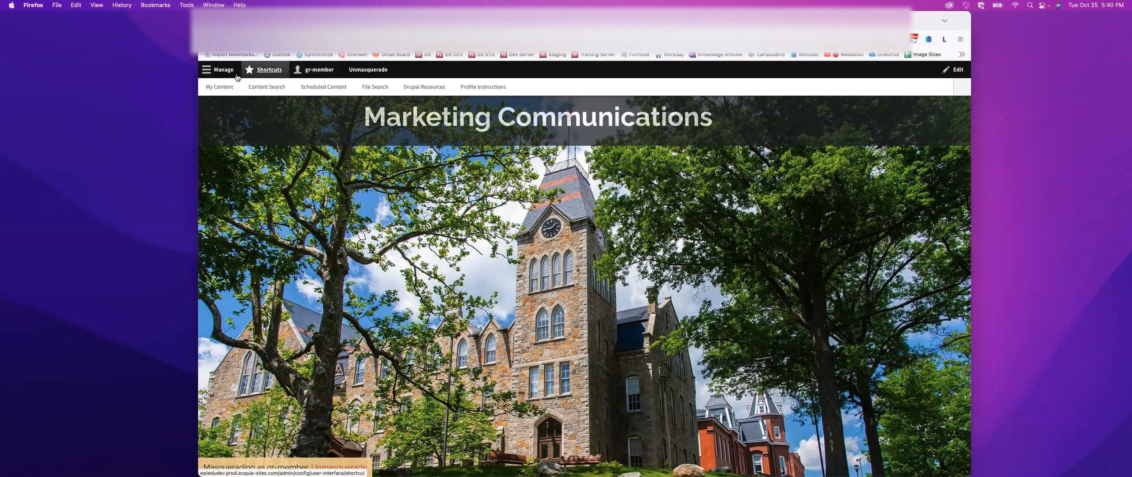
pyautogui.click(215, 88)
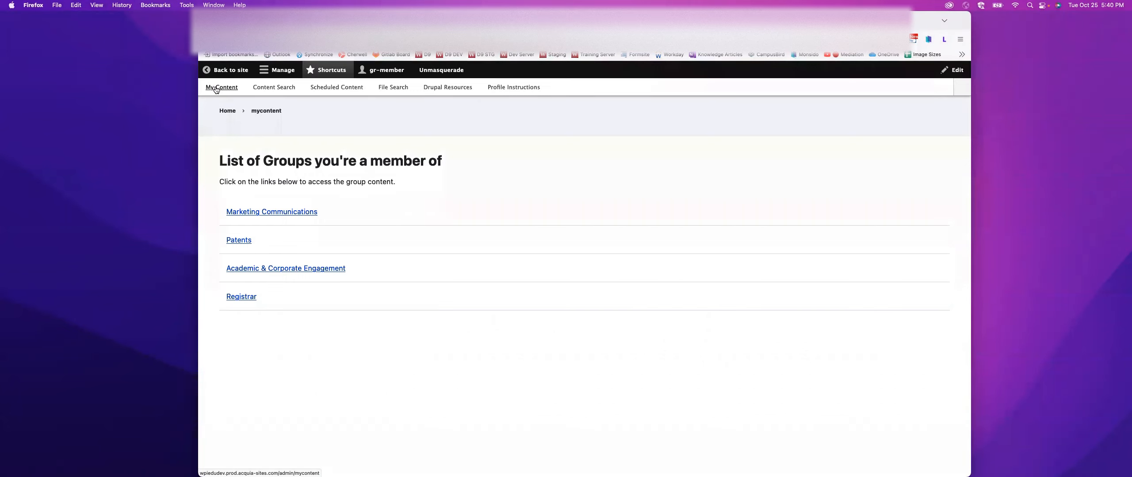
pyautogui.click(283, 214)
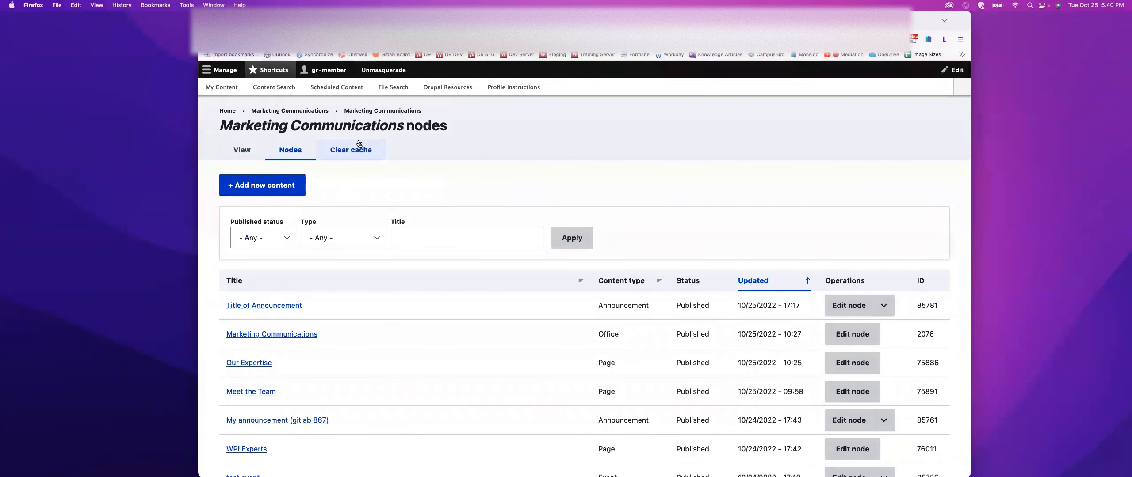
pyautogui.click(253, 187)
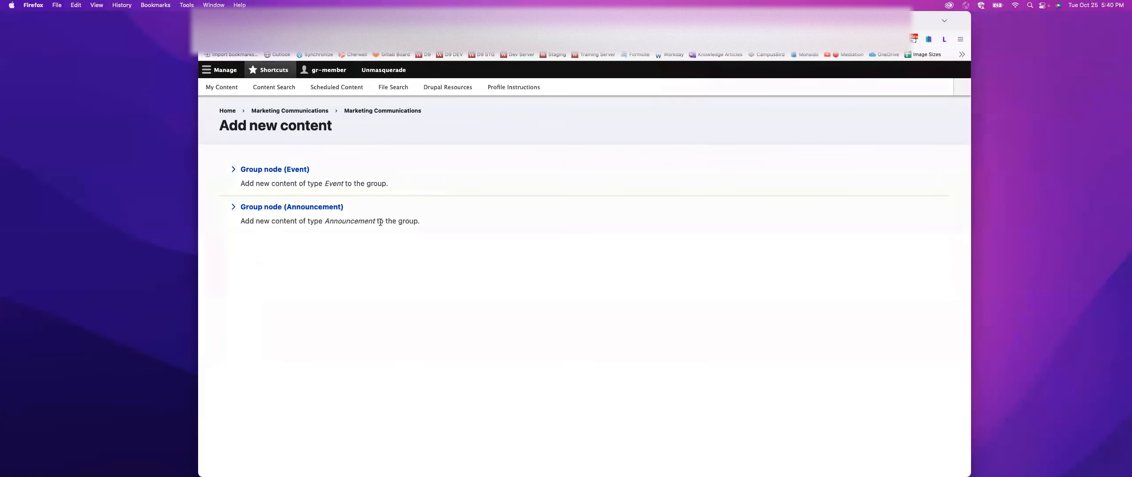
pyautogui.click(268, 170)
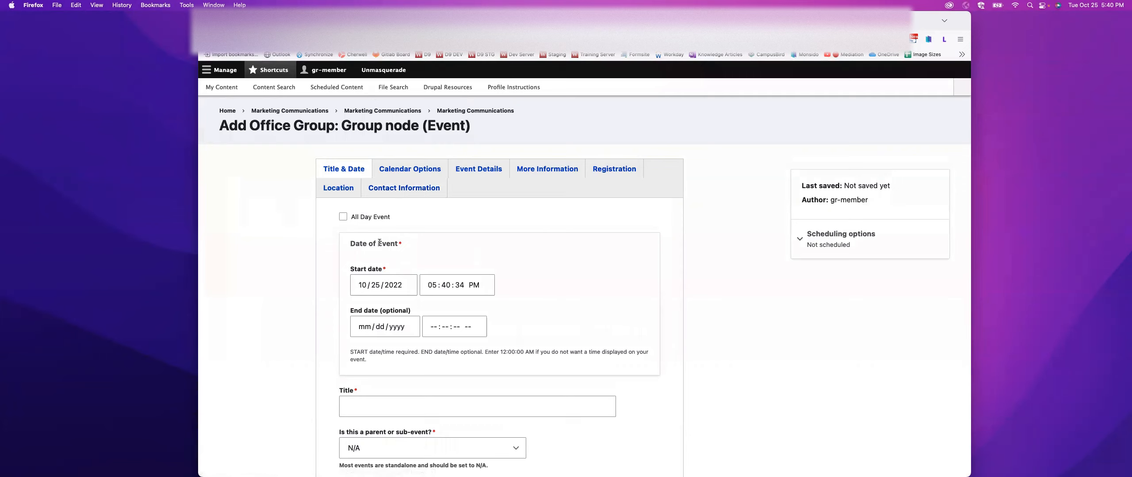
# - Set the event's start to 10/28/2022 at 12:00:00 PM, leaving it as a timed rather than all-day event
pyautogui.click(343, 217)
pyautogui.click(343, 217)
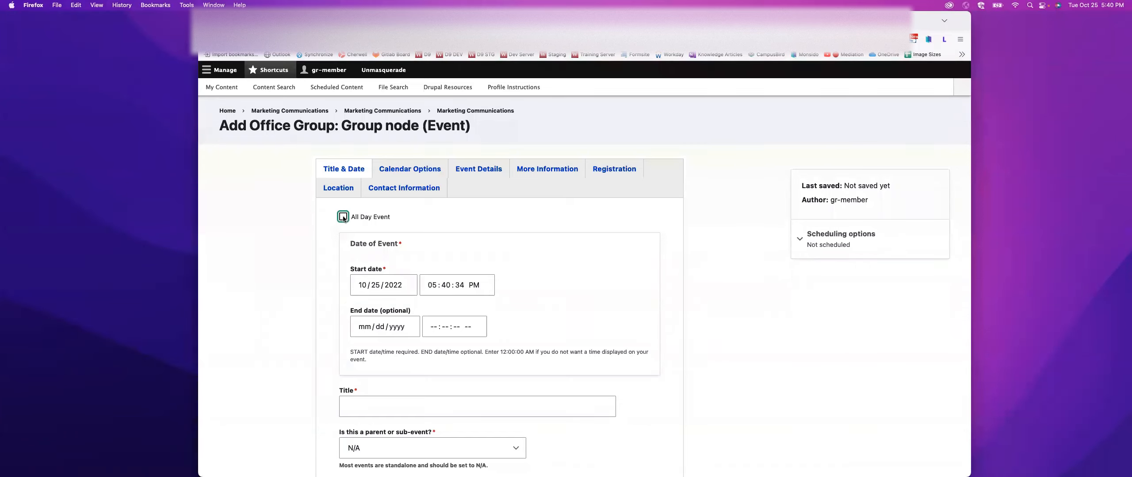
pyautogui.click(407, 287)
pyautogui.click(437, 378)
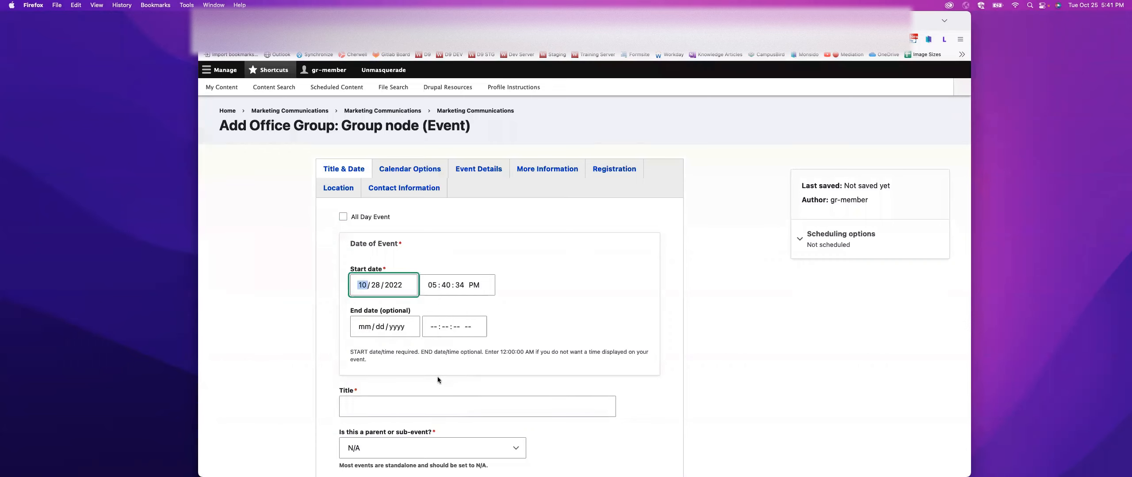
pyautogui.click(431, 288)
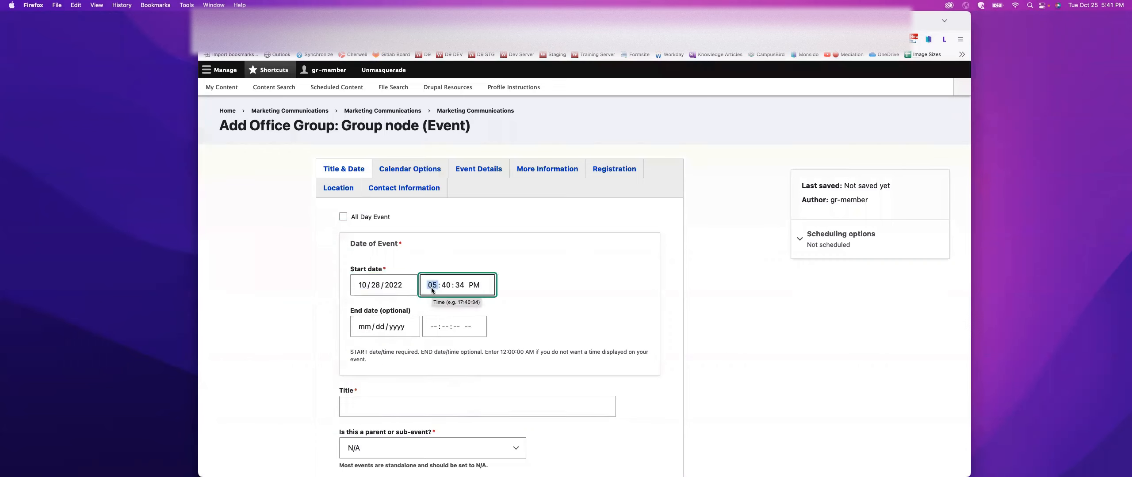
pyautogui.write('12:')
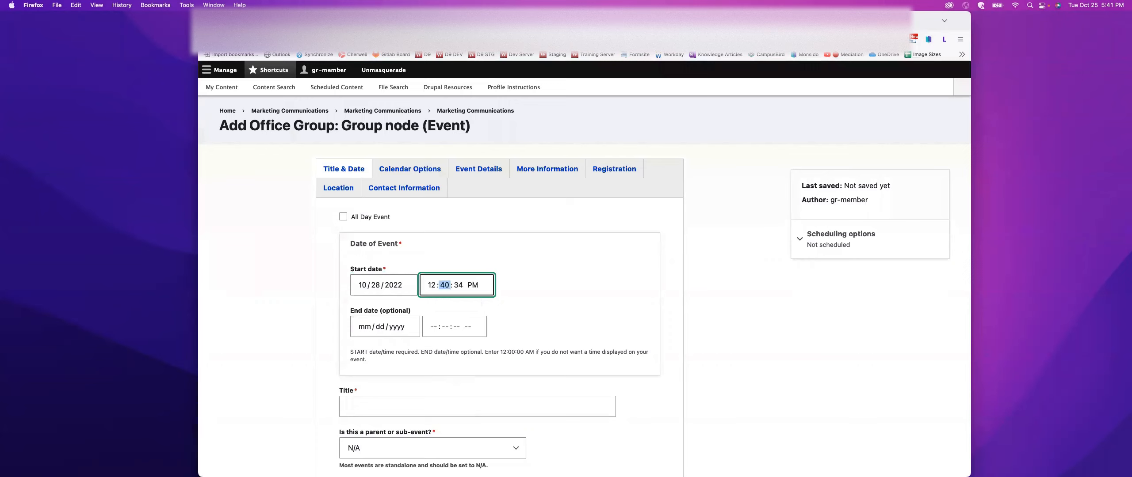
pyautogui.write('00:00')
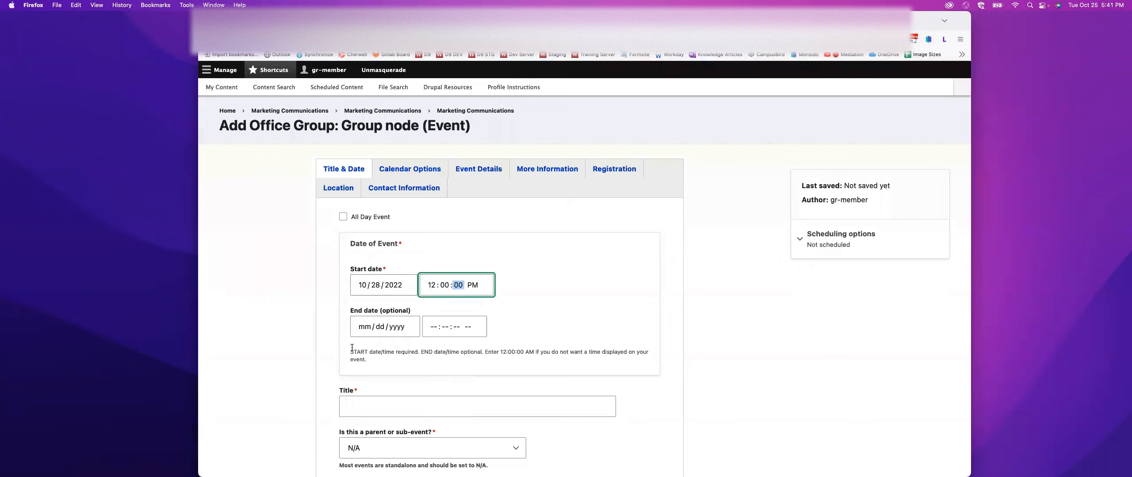
# - Set the event's end to 10/28/2022 at 01:01:00 PM
pyautogui.click(375, 327)
pyautogui.click(438, 410)
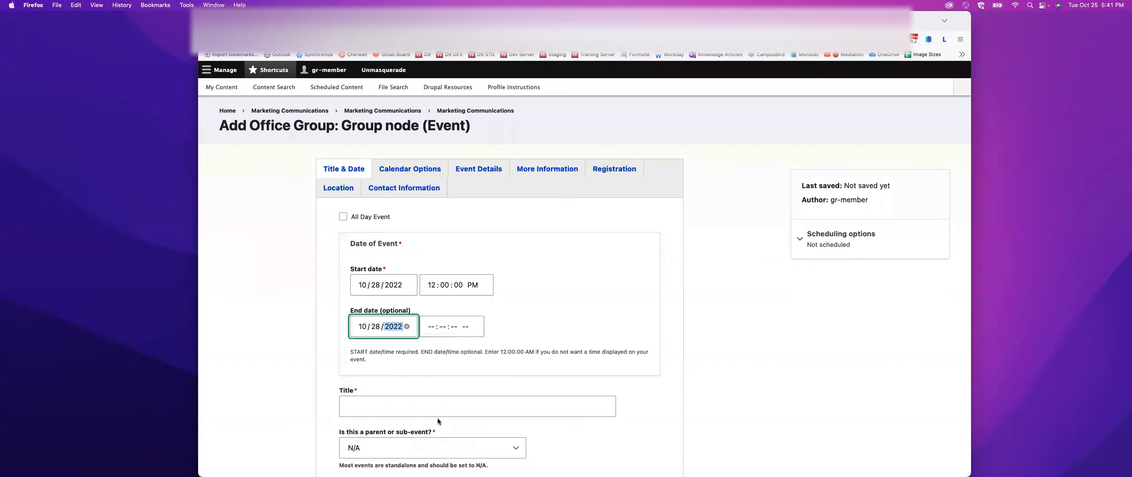
pyautogui.click(432, 330)
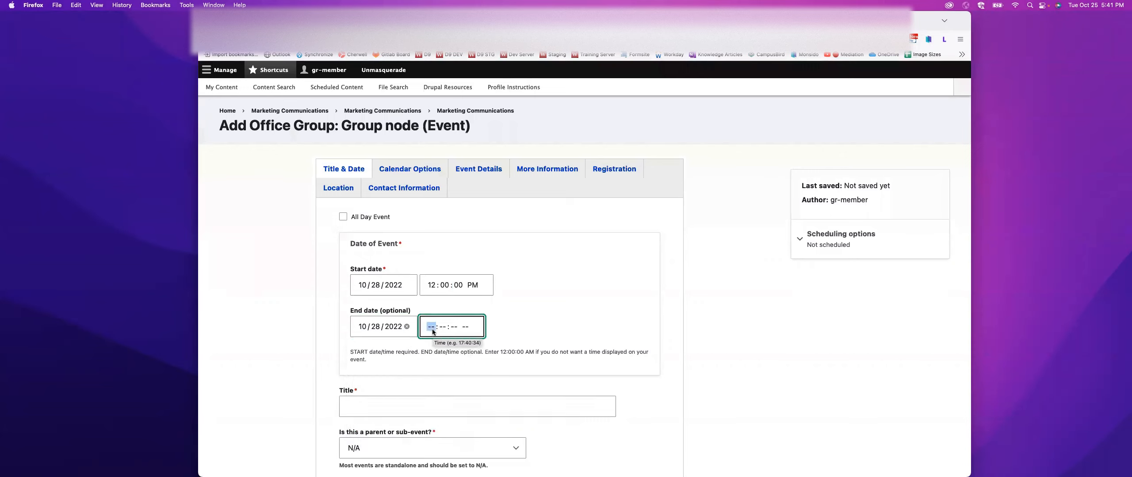
pyautogui.write('01:01:00 AM')
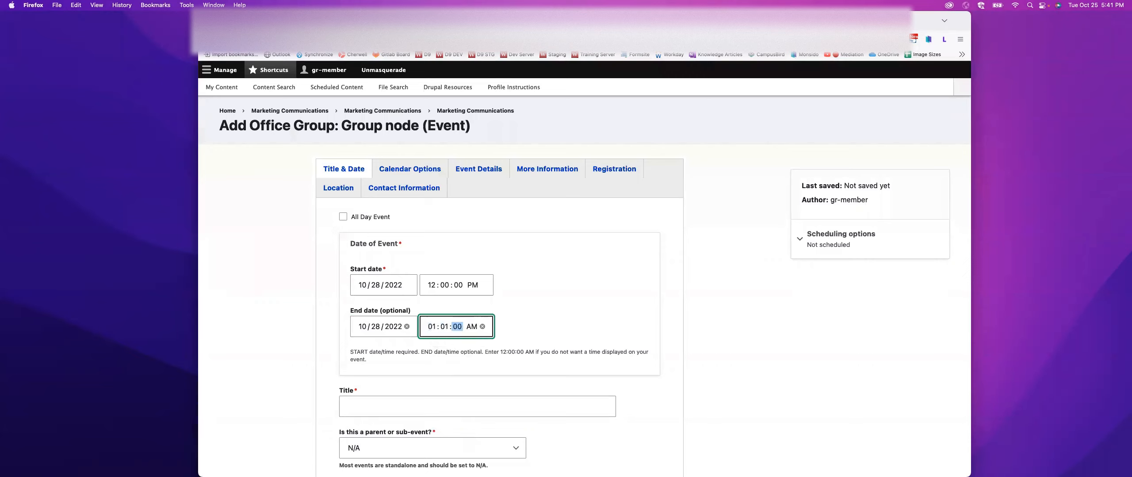
pyautogui.click(473, 327)
pyautogui.write('p')
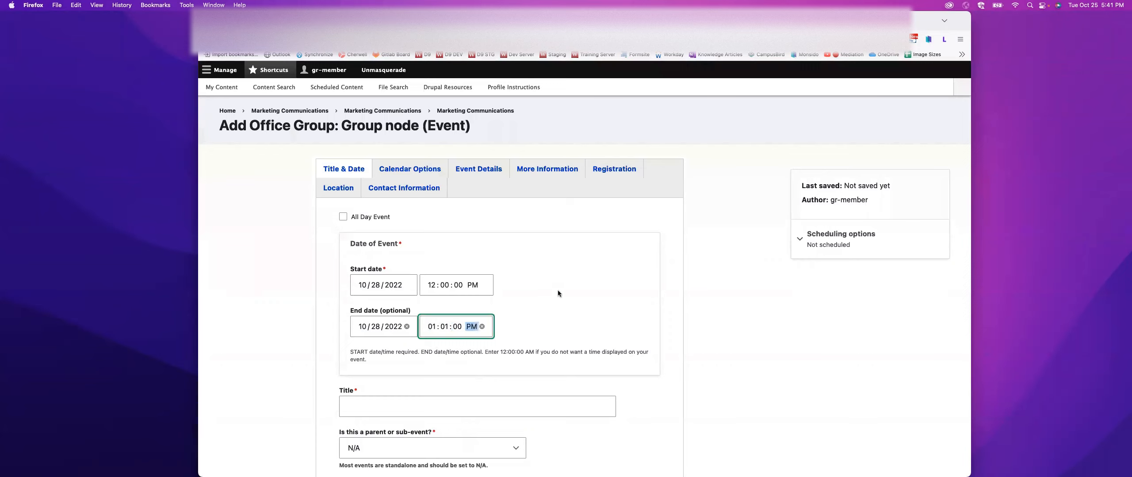
# - Title the event "LUNCH IN MARKETING" using the suggested entry
pyautogui.scroll(-3, 557, 290)
pyautogui.click(375, 341)
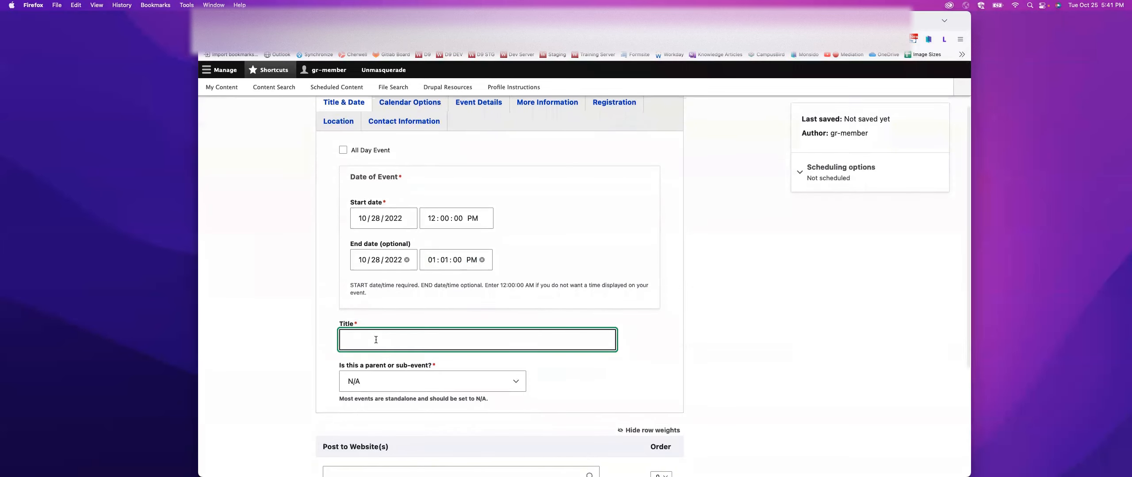
pyautogui.write('Lun')
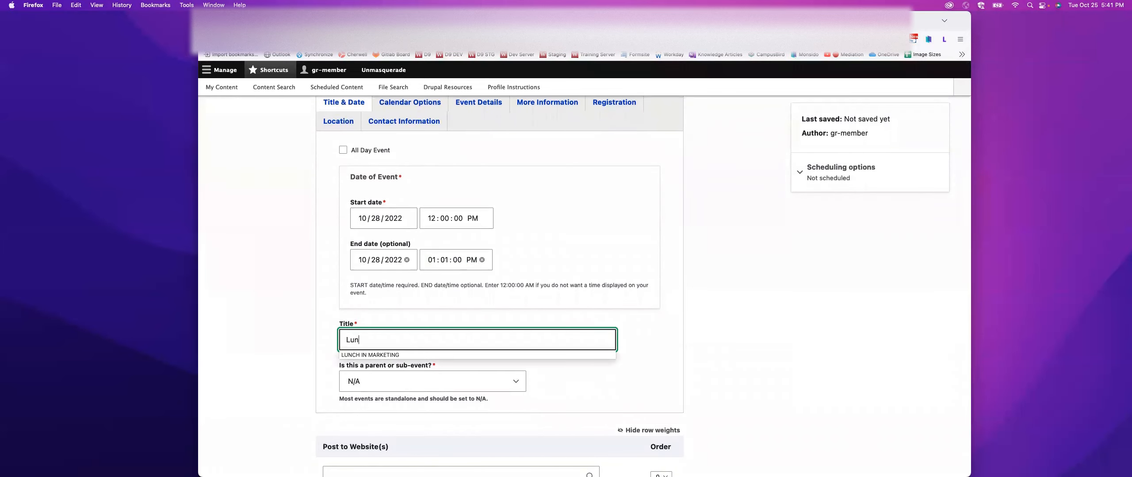
pyautogui.press('Down')
pyautogui.press('Return')
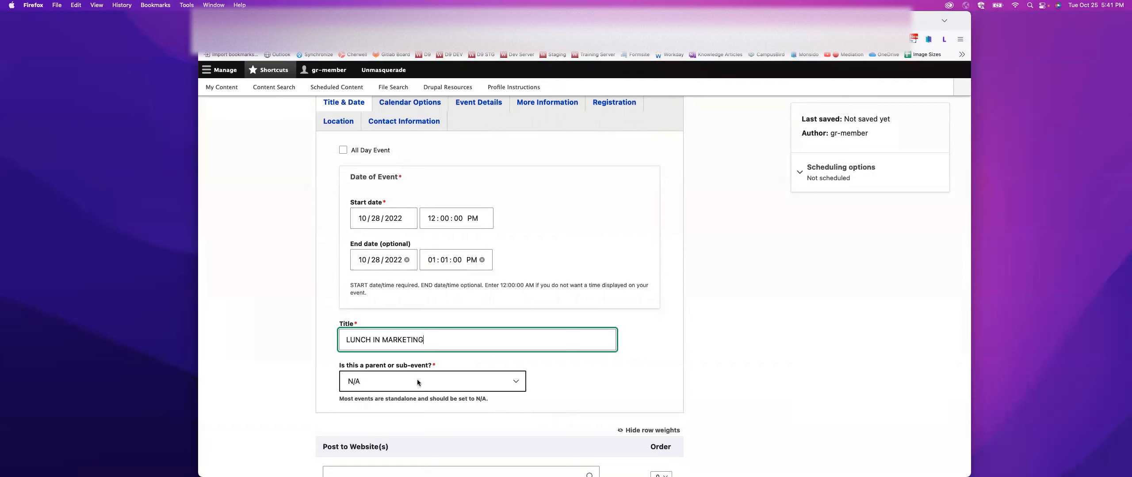
# - Add Faculty and Staff as the event's audiences in the calendar options
pyautogui.scroll(1, 418, 383)
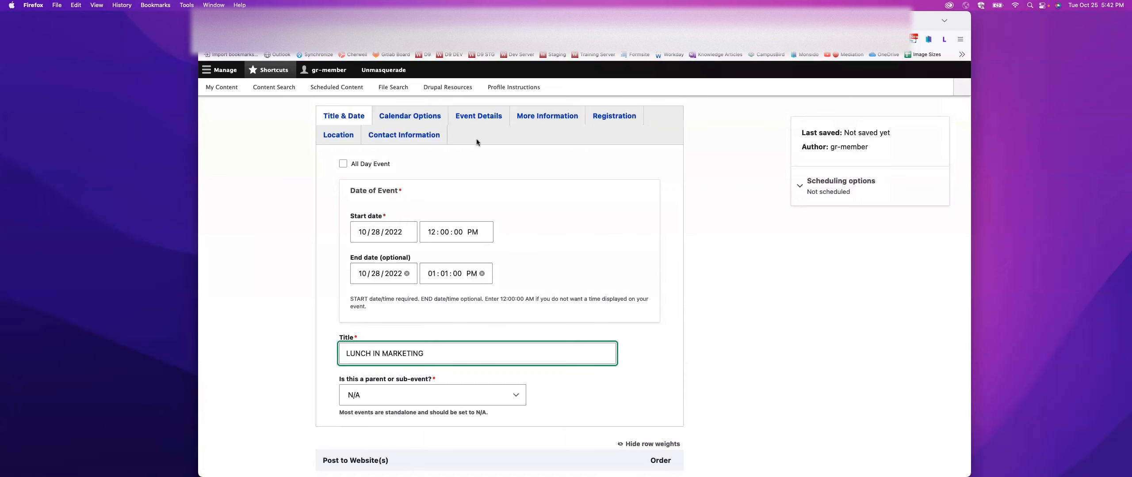
pyautogui.click(406, 120)
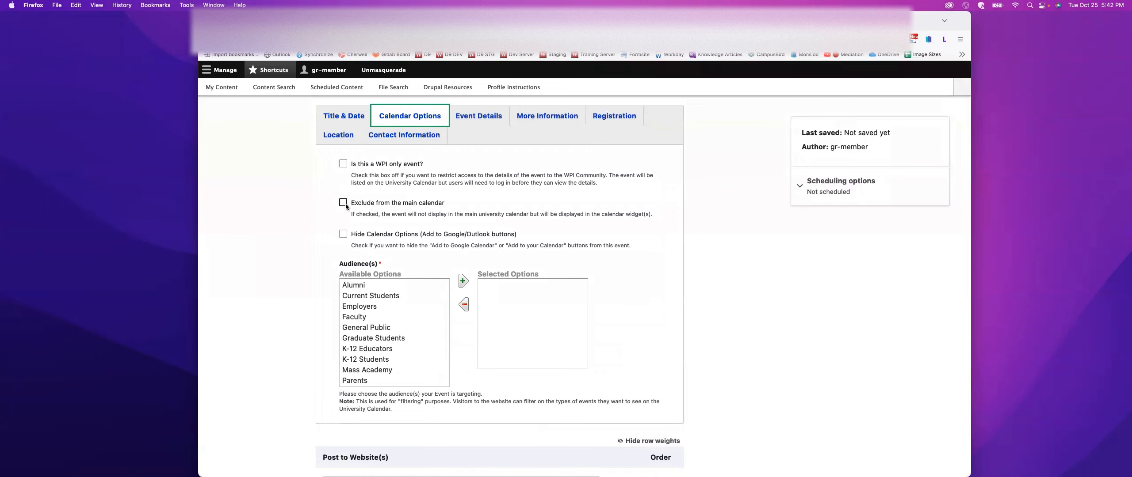
pyautogui.scroll(-1, 345, 221)
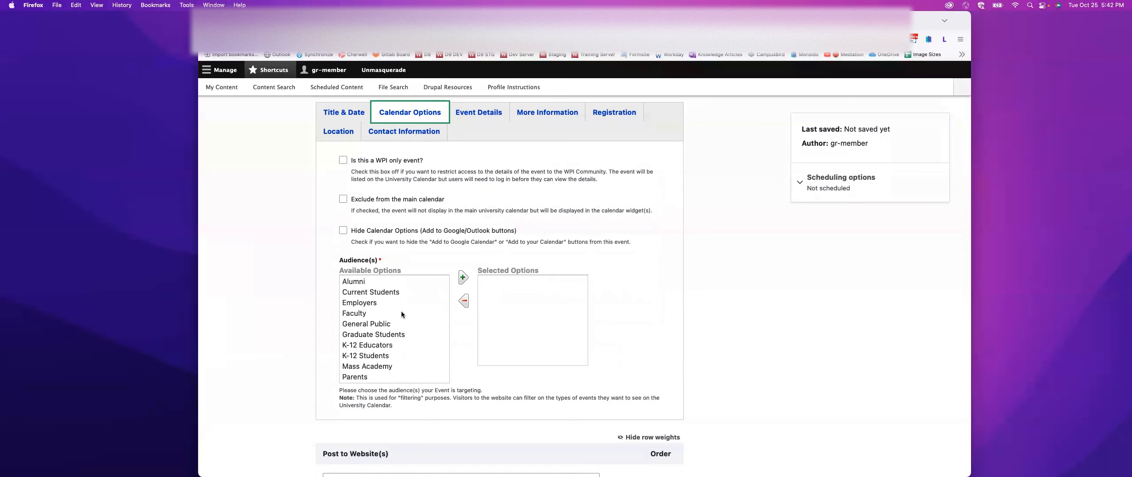
pyautogui.doubleClick(355, 314)
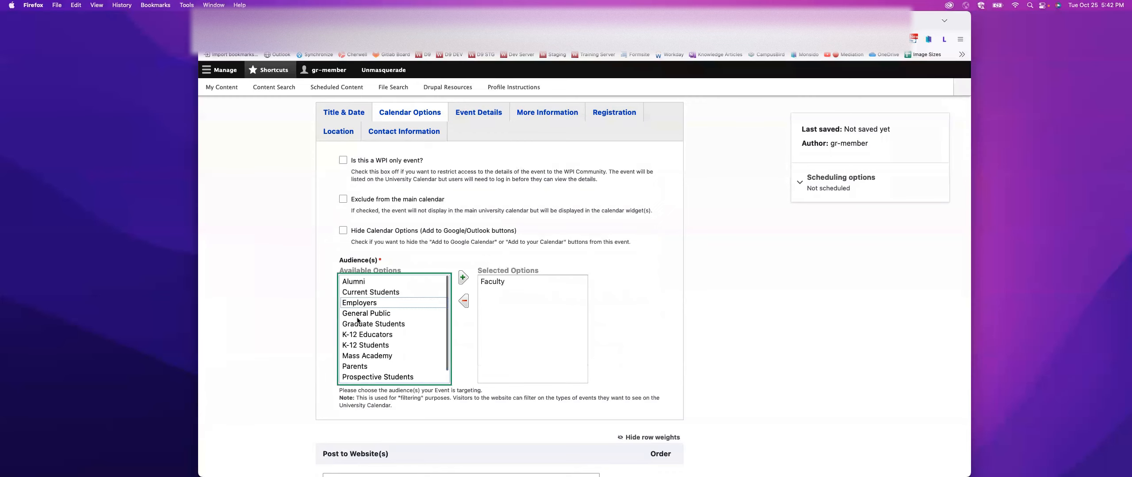
pyautogui.scroll(-1, 358, 320)
pyautogui.doubleClick(348, 378)
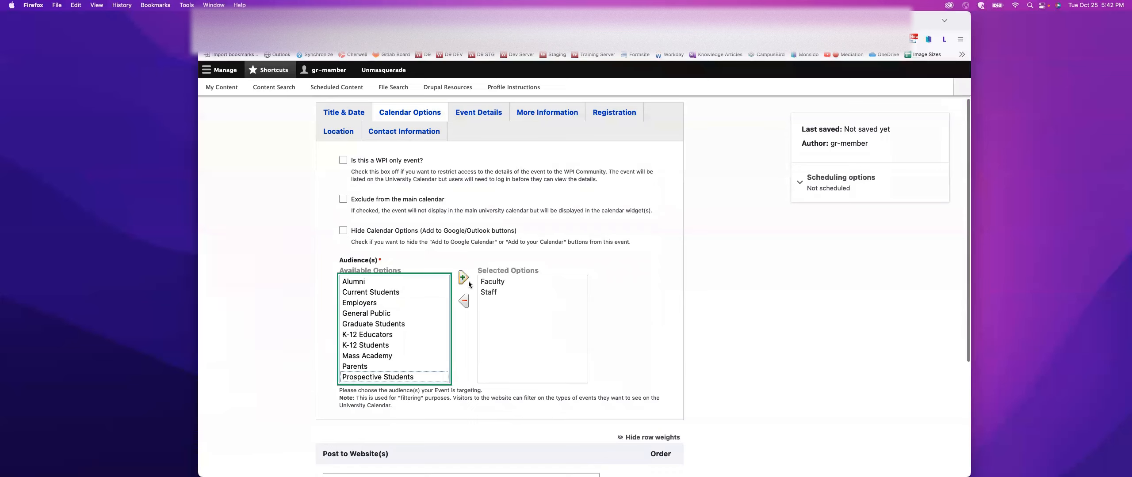
pyautogui.scroll(1, 521, 307)
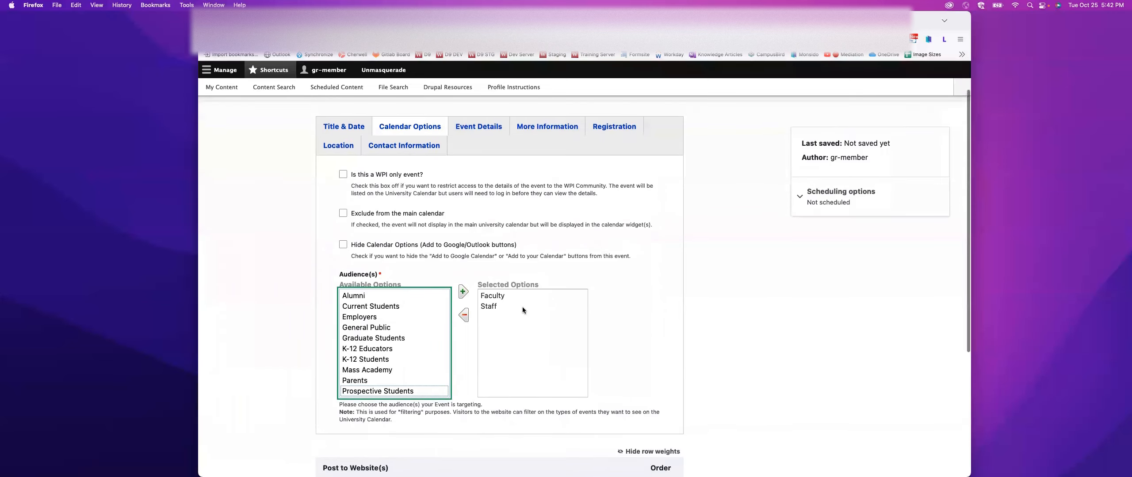
# - Enter the event description "This is an event for lunch in Marketing" and the abstract "Marketing Lunch"
pyautogui.click(478, 127)
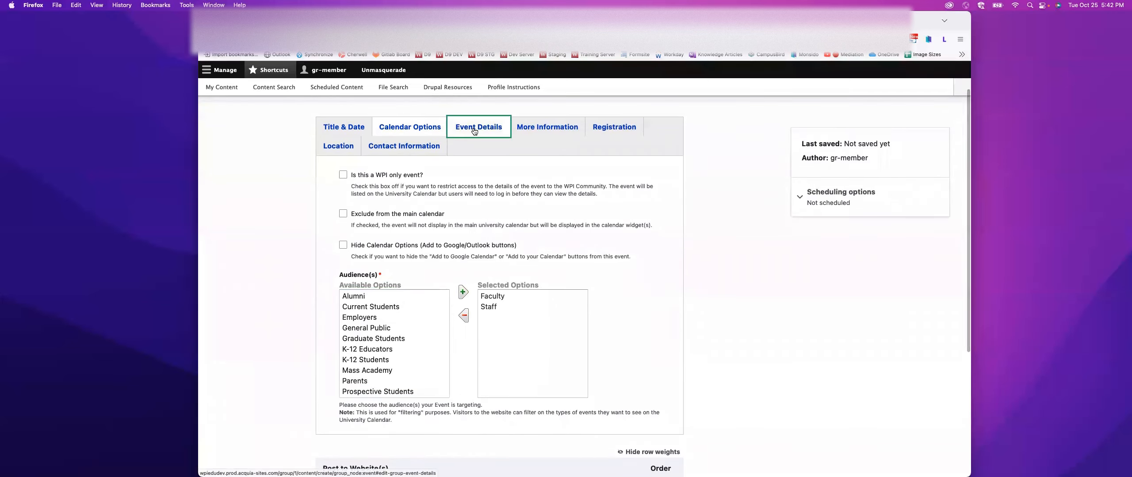
pyautogui.click(450, 250)
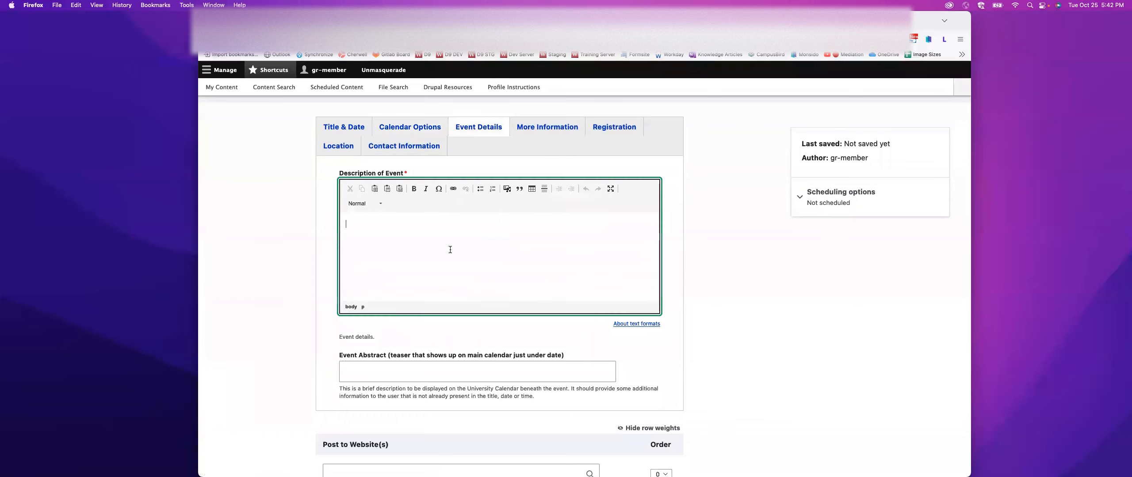
pyautogui.write('This is an event for lunch in Marketing')
pyautogui.click(357, 370)
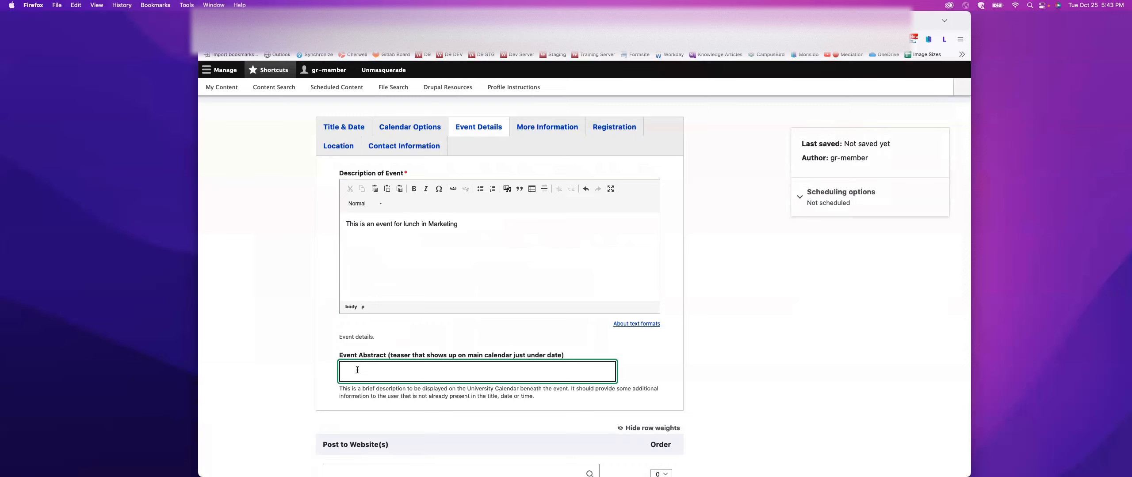
pyautogui.write('Marketing Lunch')
# - Look over the event's optional attachment, website, project center and registration fields
pyautogui.click(546, 128)
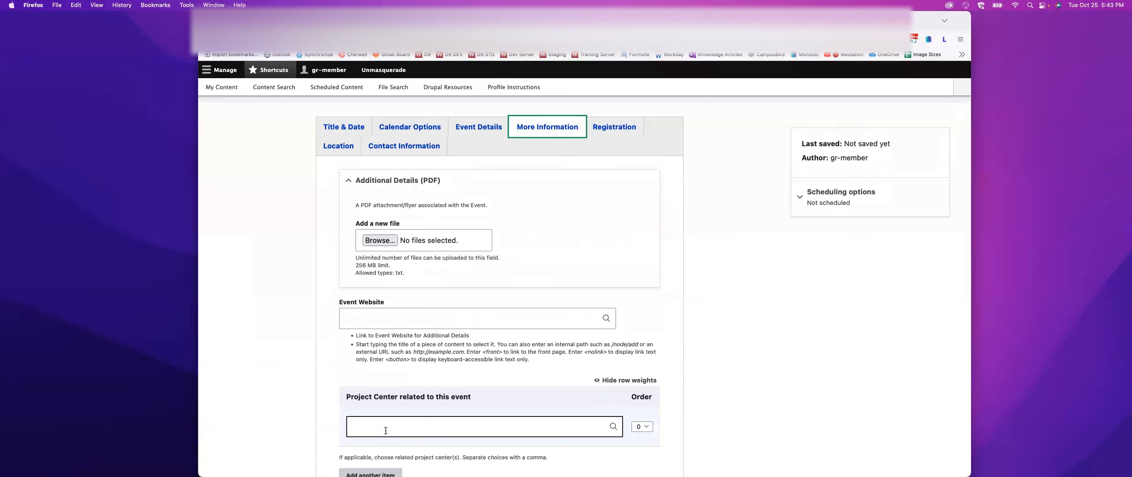
pyautogui.scroll(-2, 386, 431)
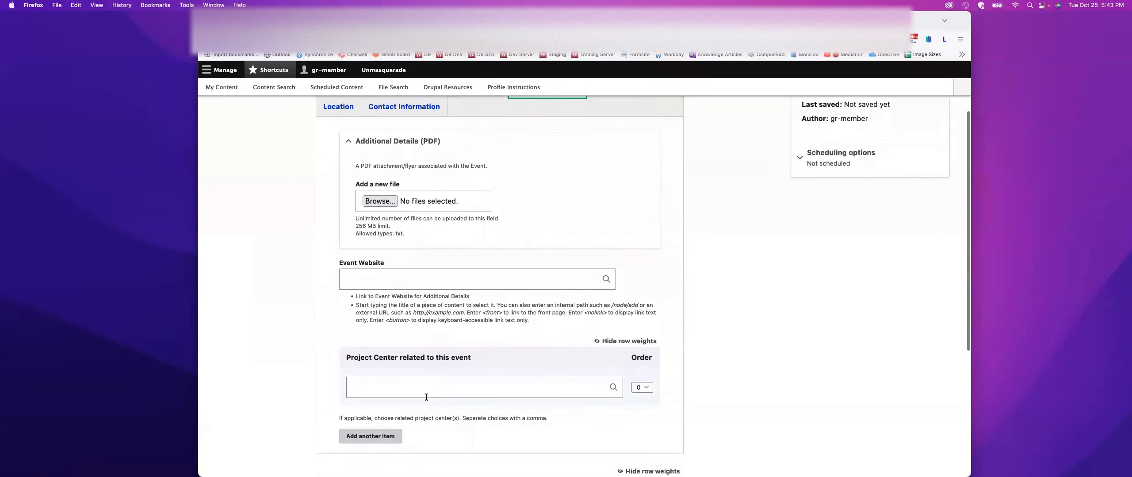
pyautogui.scroll(4, 500, 341)
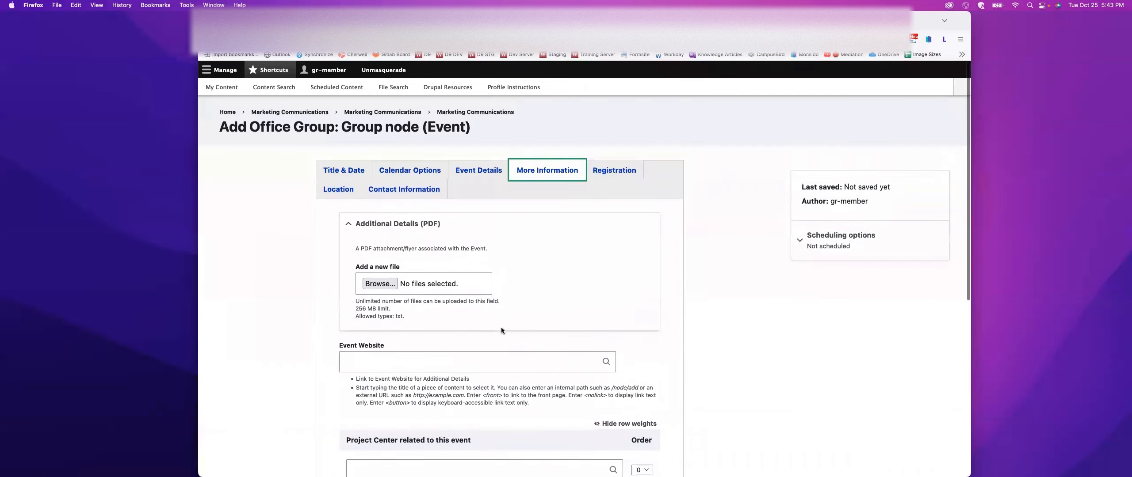
pyautogui.click(602, 172)
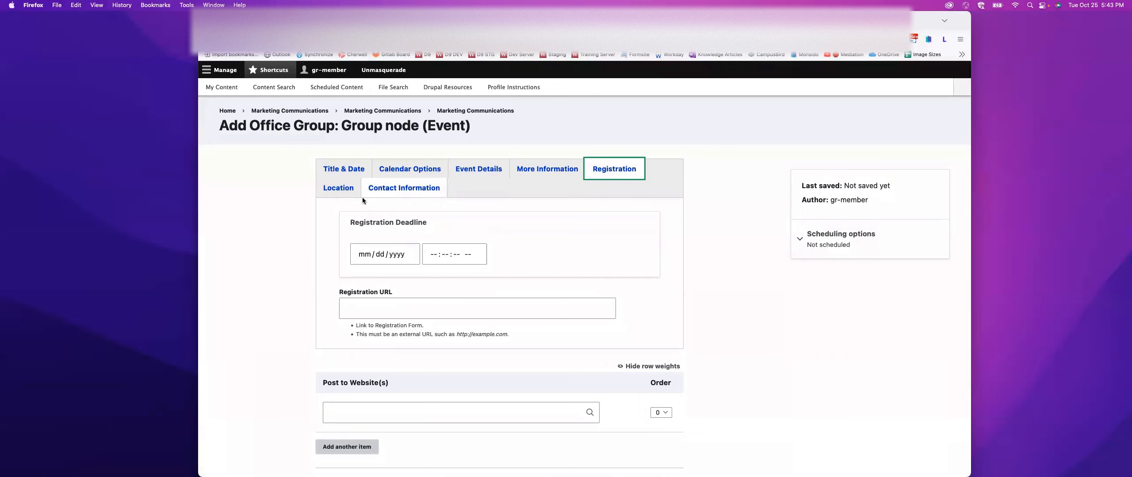
# - Set the on-campus location to Boynton Hall and the floor/room to "3rd floor"
pyautogui.click(341, 190)
pyautogui.click(394, 230)
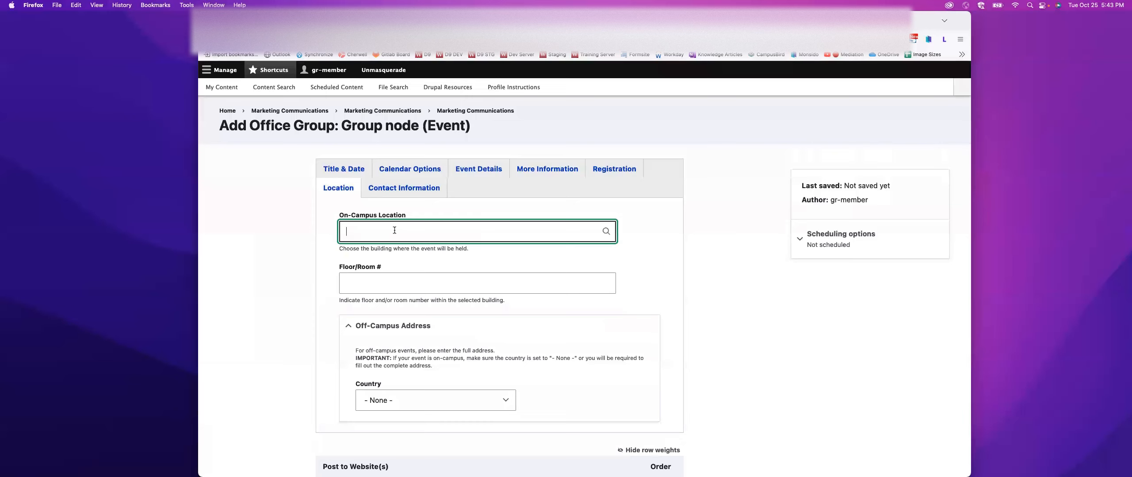
pyautogui.write('Boy')
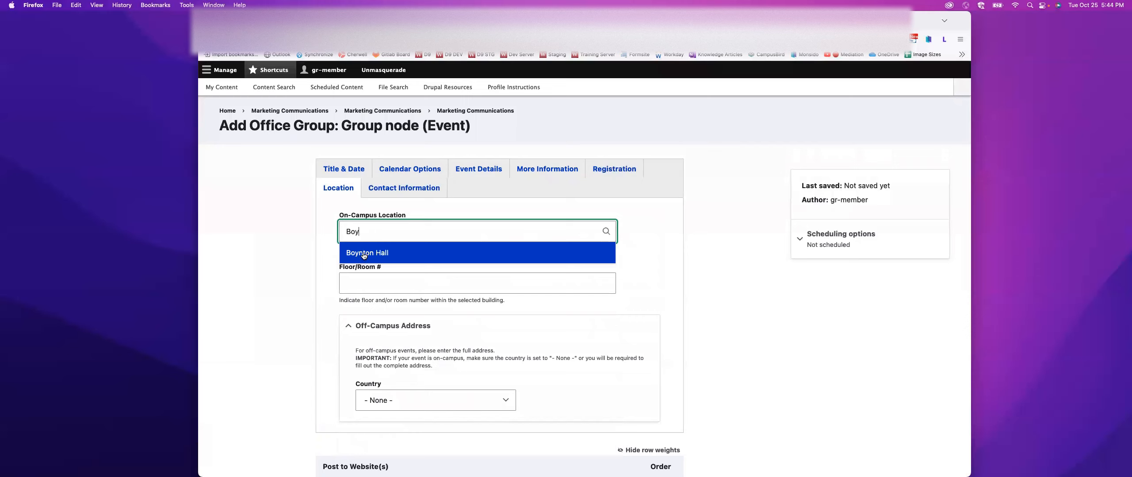
pyautogui.click(363, 254)
pyautogui.click(374, 285)
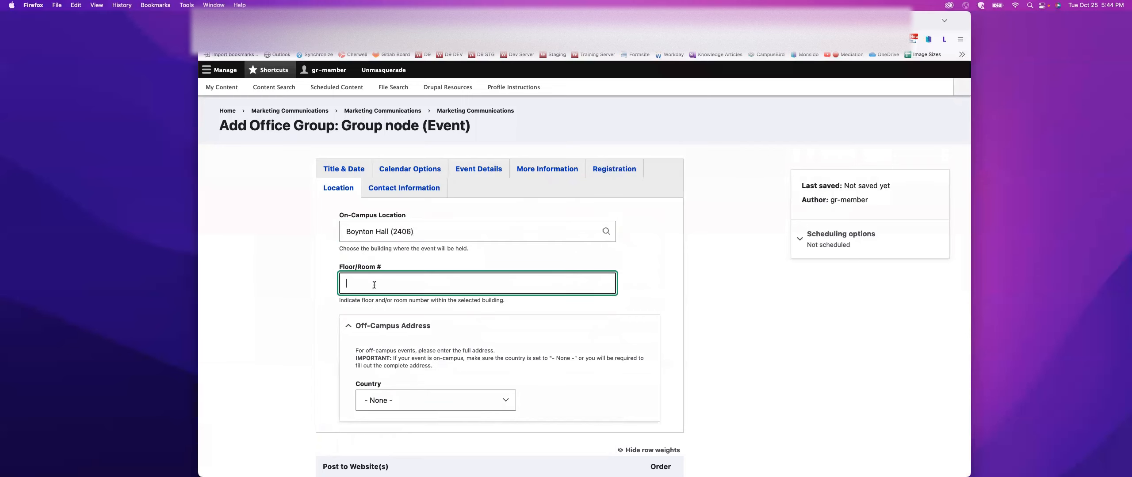
pyautogui.write('3r')
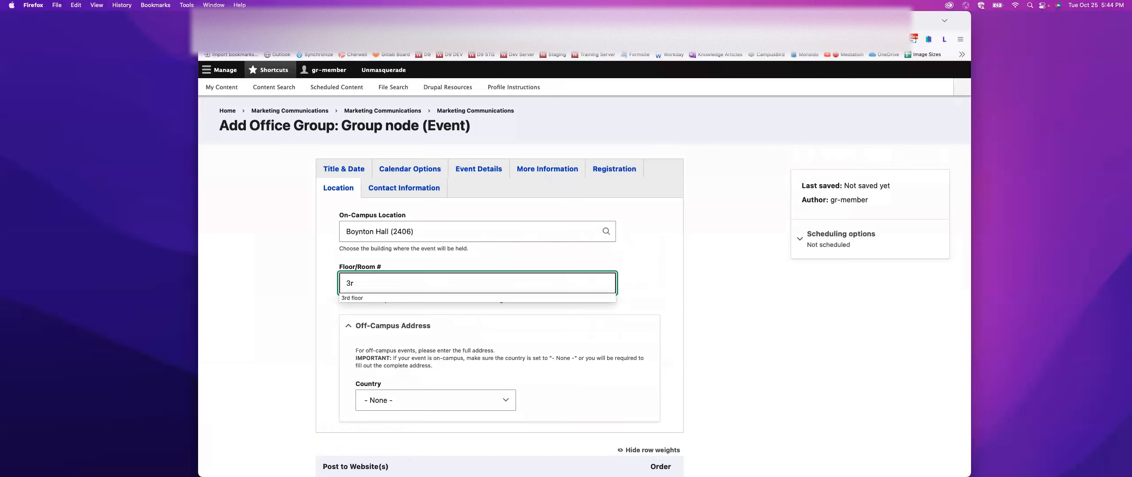
pyautogui.press('Down')
pyautogui.press('Return')
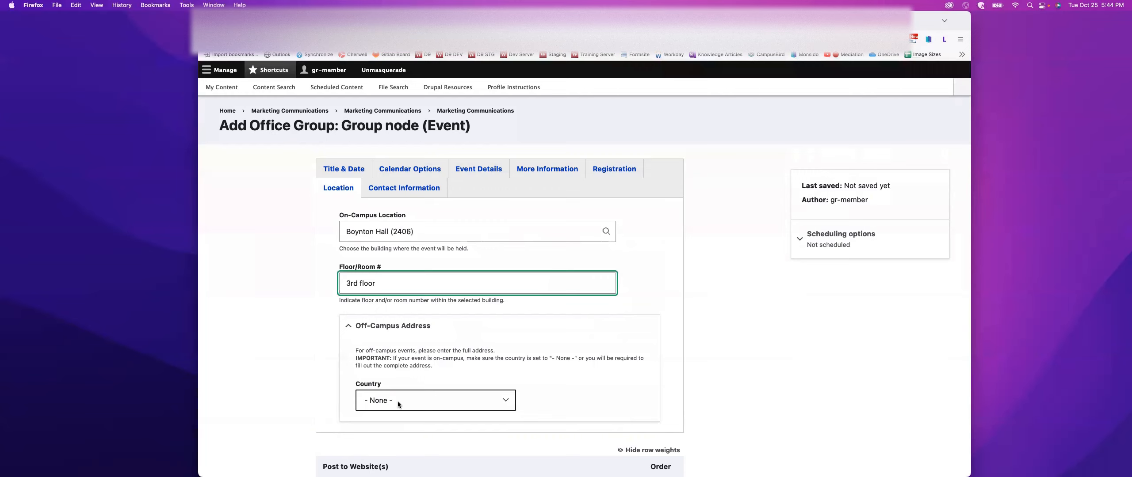
# - Look over the event's contact information fields and set the event to post to the Marketing Communications website
pyautogui.click(392, 188)
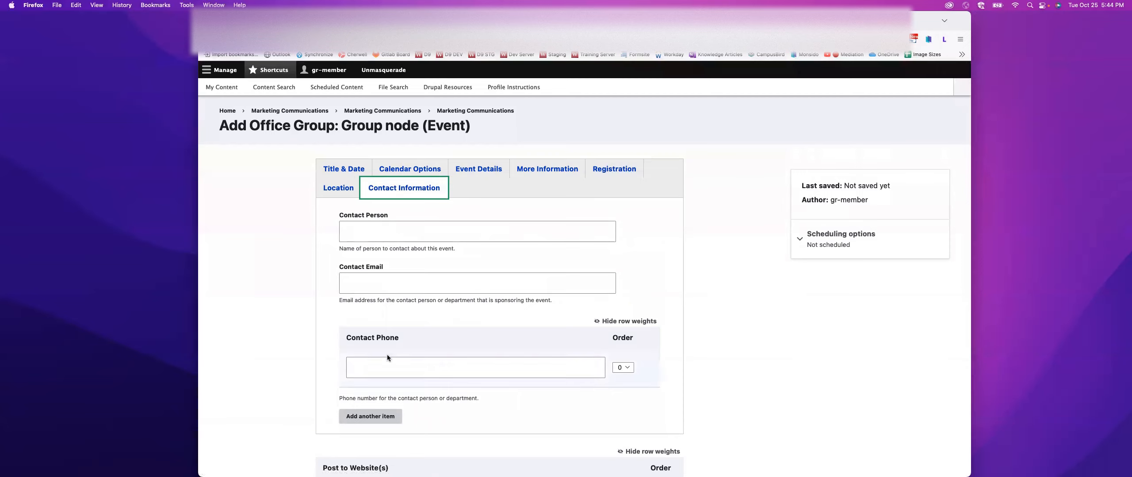
pyautogui.scroll(-3, 512, 300)
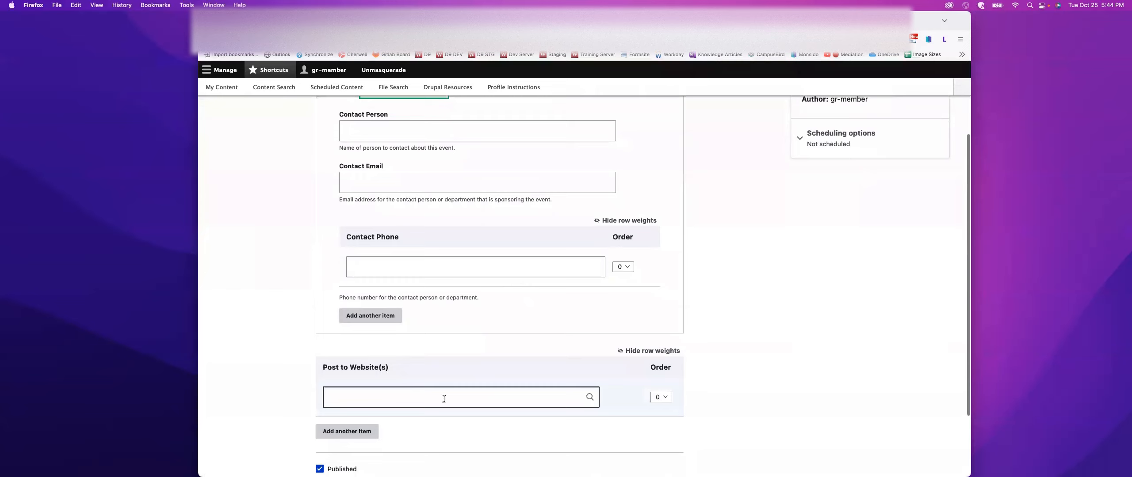
pyautogui.click(441, 396)
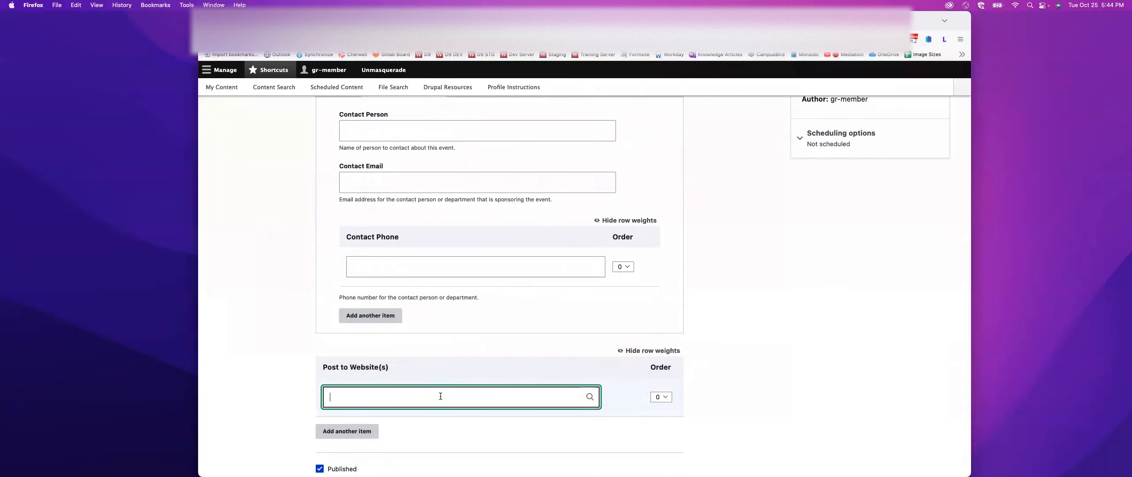
pyautogui.write('Mark')
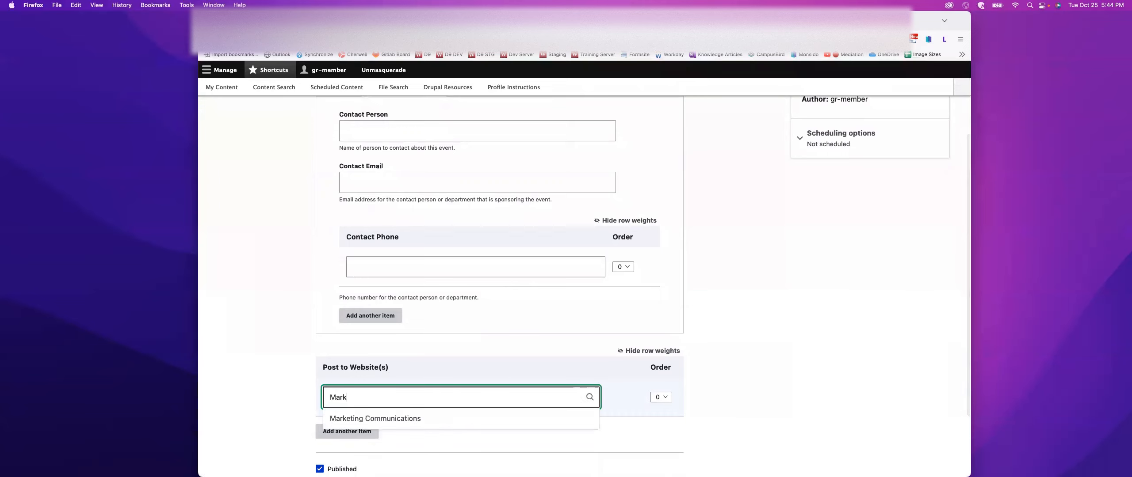
pyautogui.click(442, 419)
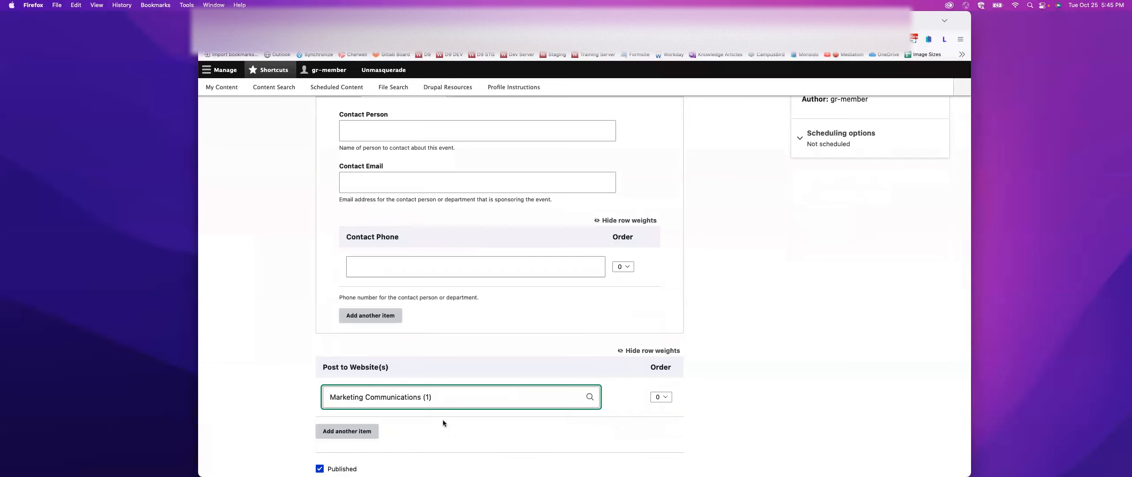
pyautogui.scroll(-3, 442, 421)
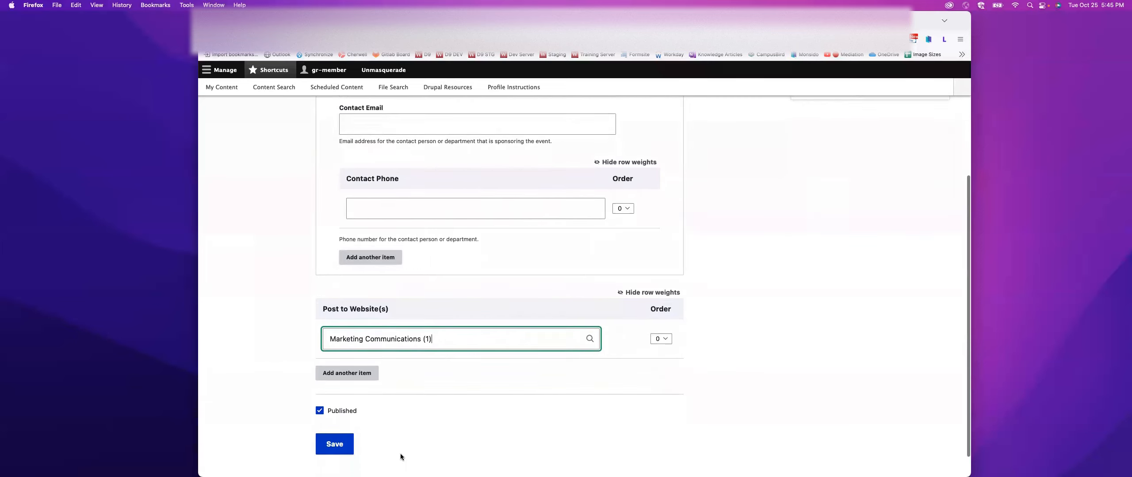